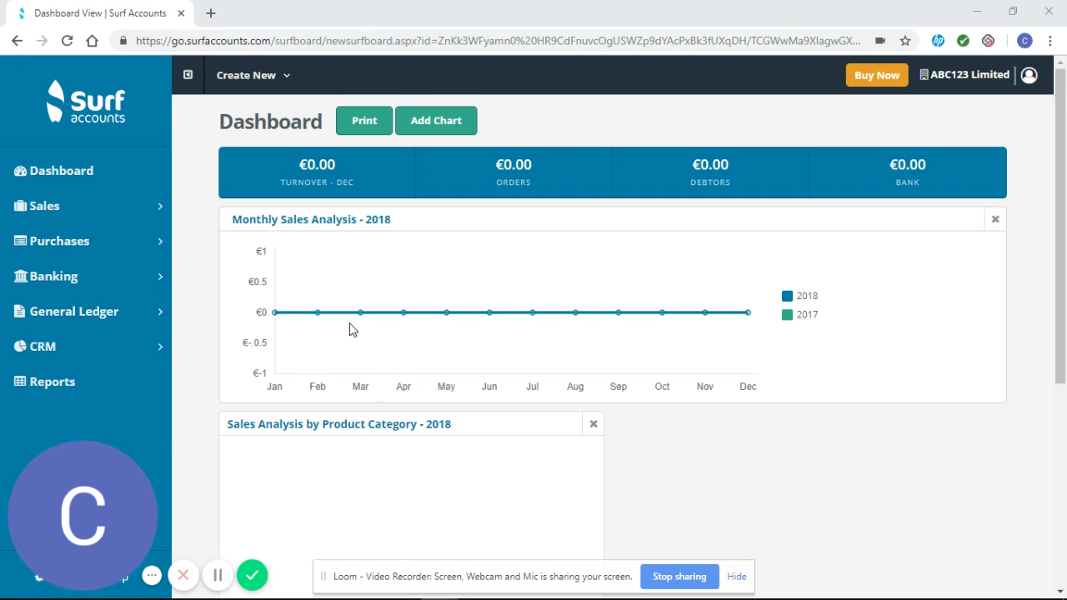
Open a new Quick Purchase Invoice from the purchase invoices and credit notes page.
click(158, 245)
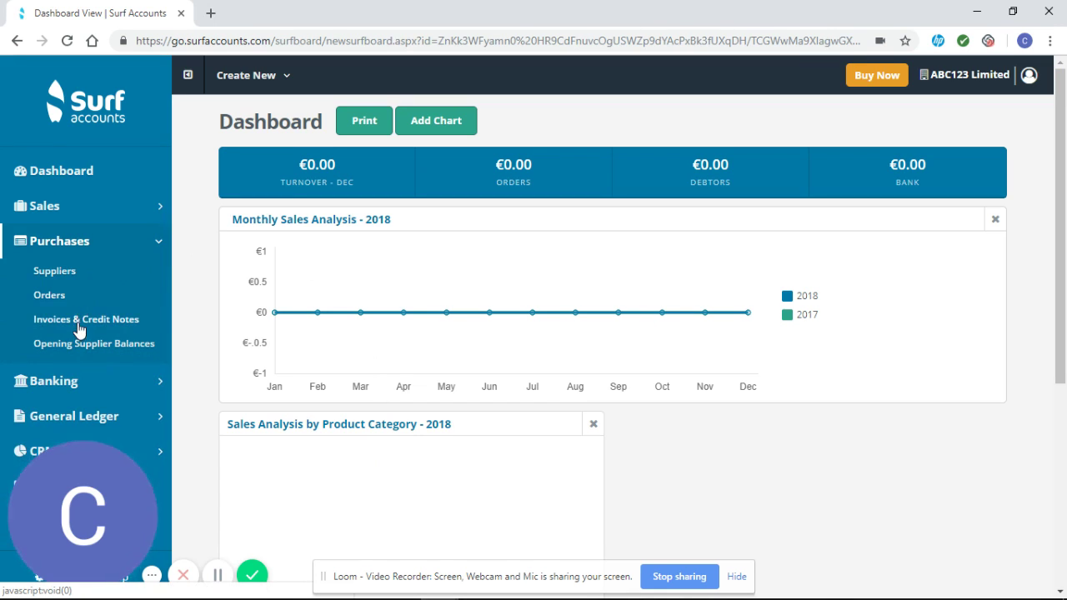
click(80, 328)
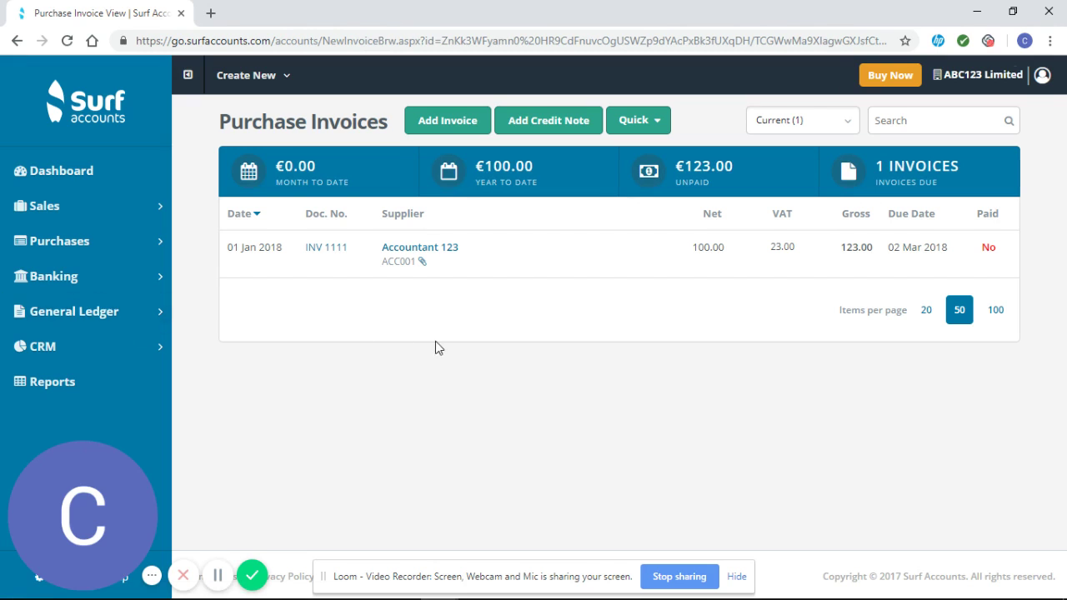
click(658, 122)
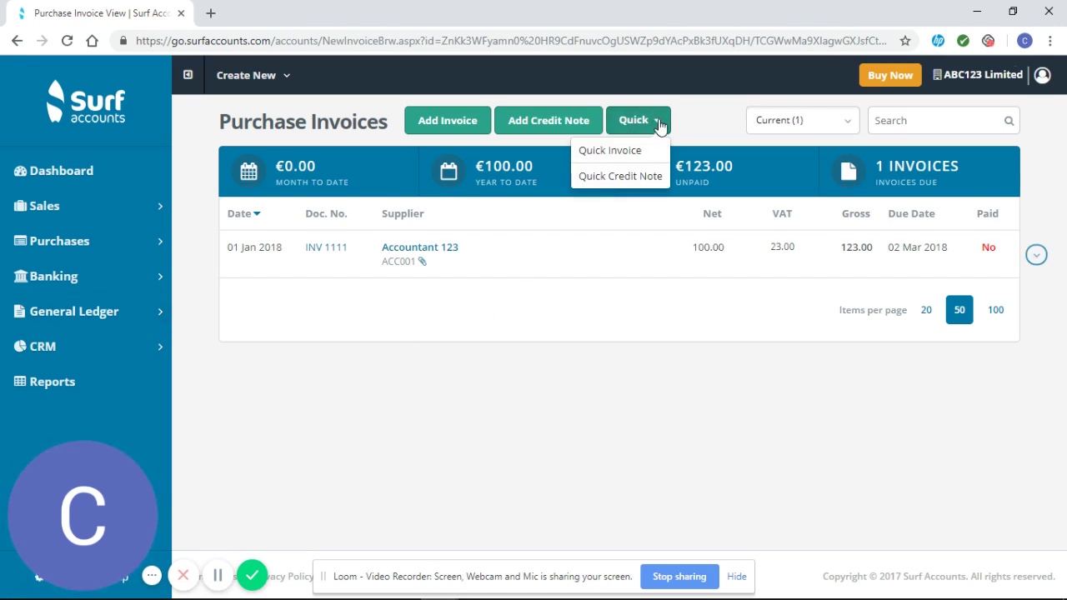
click(654, 149)
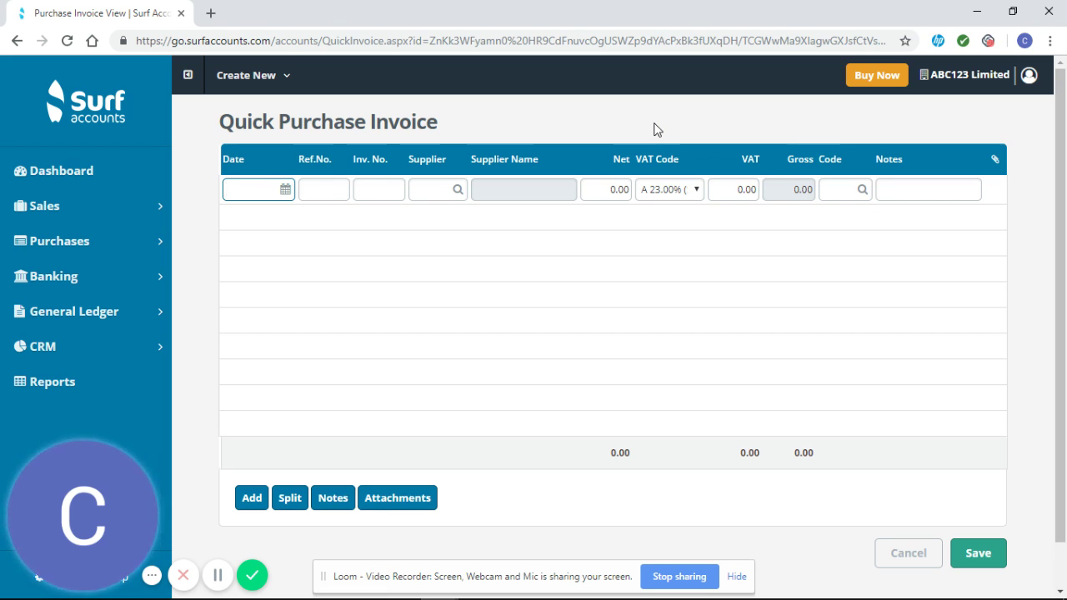
Start the first invoice line with date 01/02/2018, invoice number 1112 and supplier Accountant 123.
text(01/02/2018)
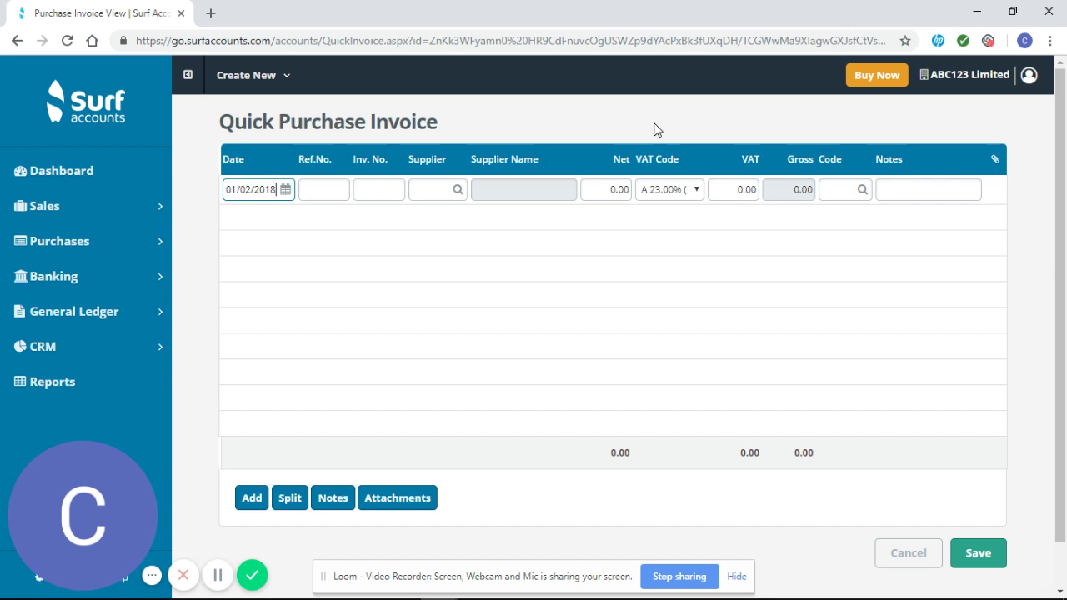
key(Tab)
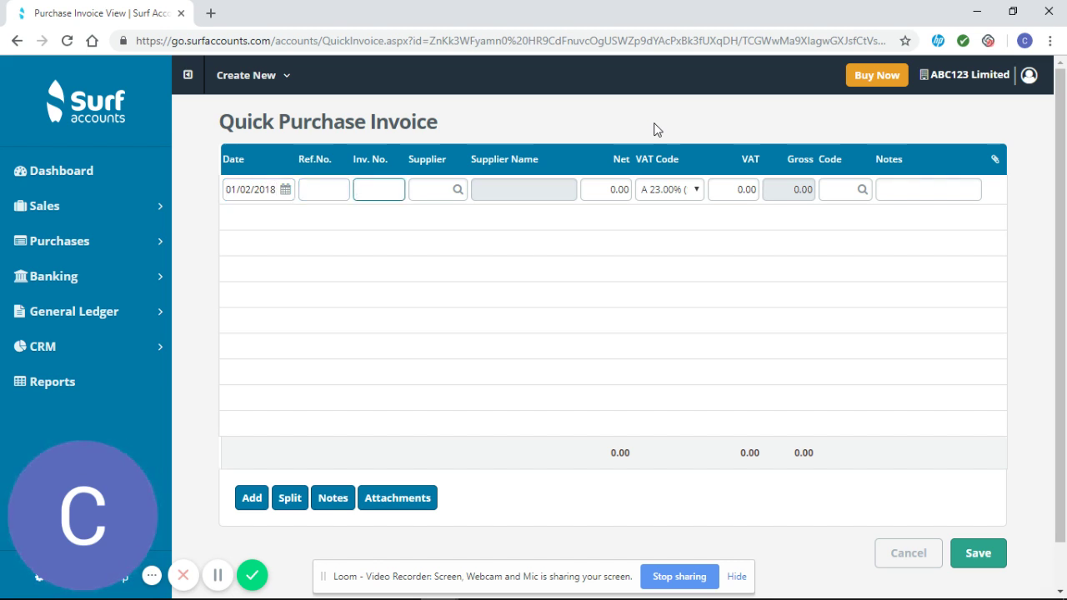
text(1112)
key(Tab)
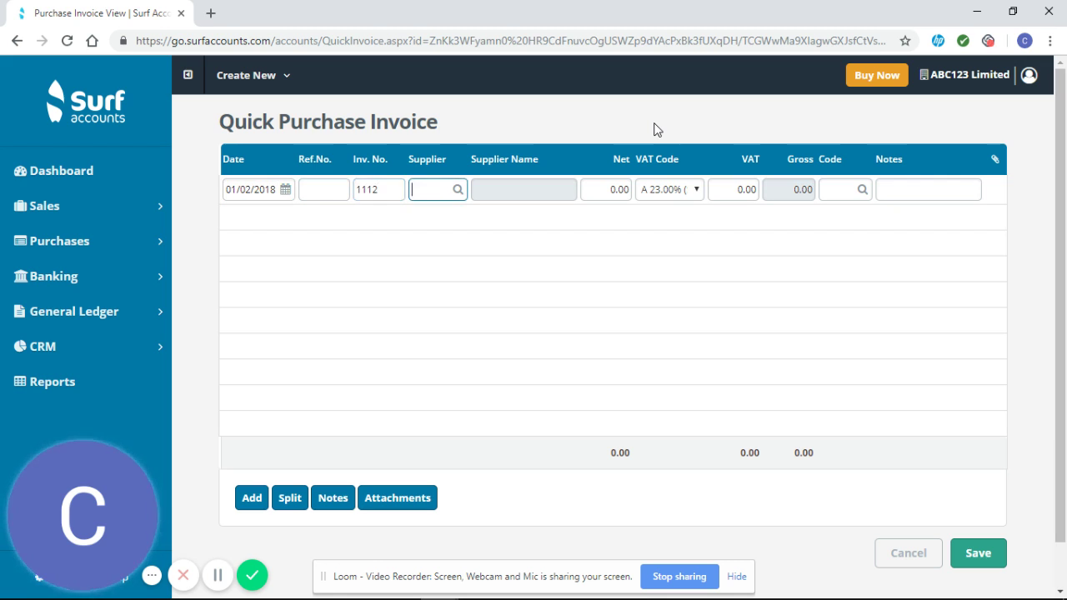
click(457, 190)
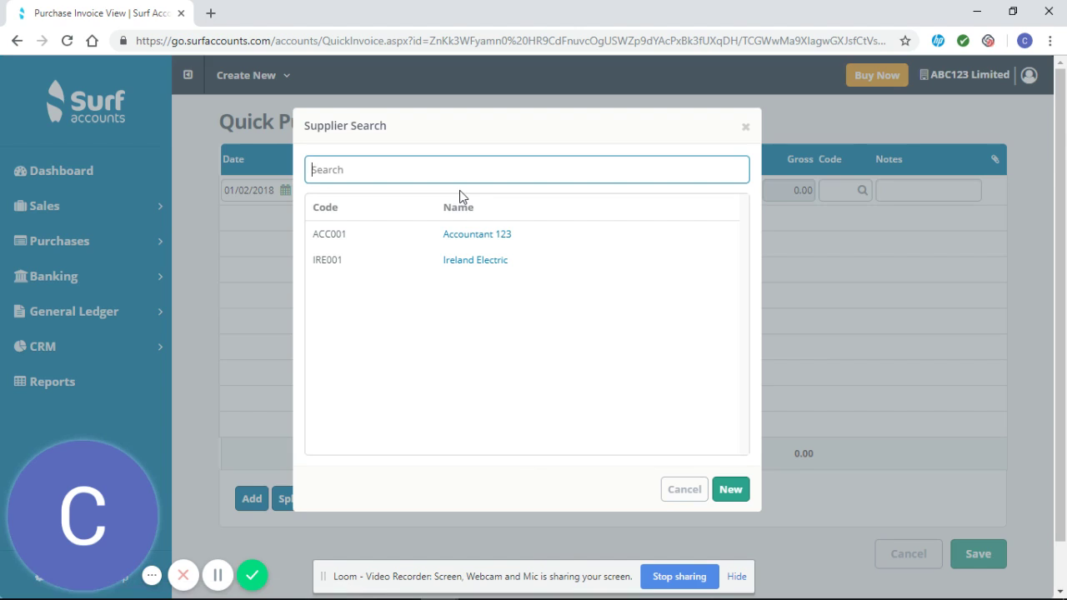
click(471, 236)
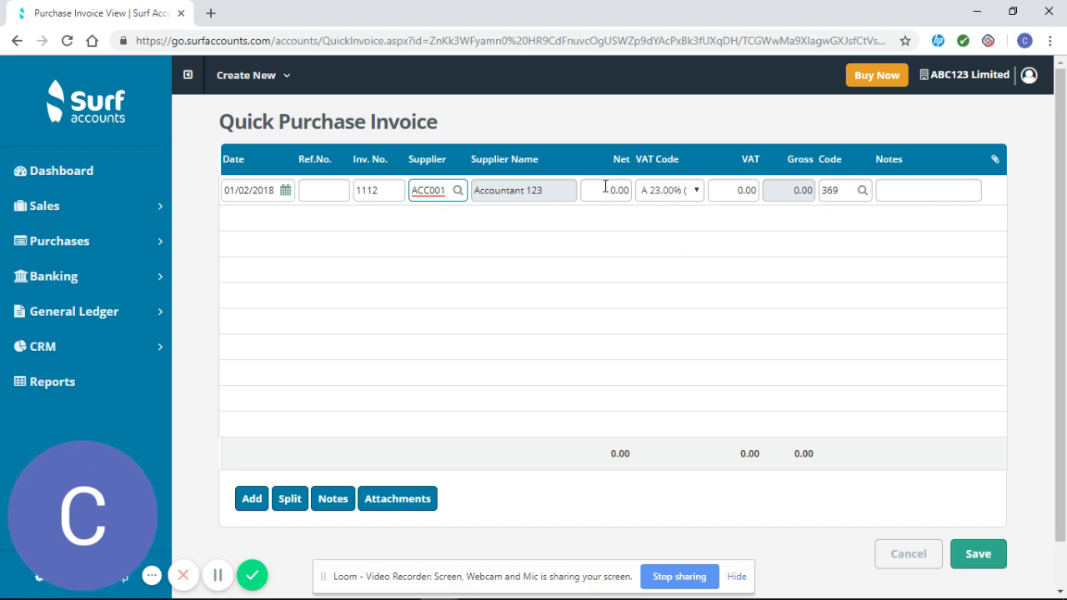
Set the Accountant 123 line's net amount to 100 and its note to "Feb Invoice".
drag(609, 190, 631, 193)
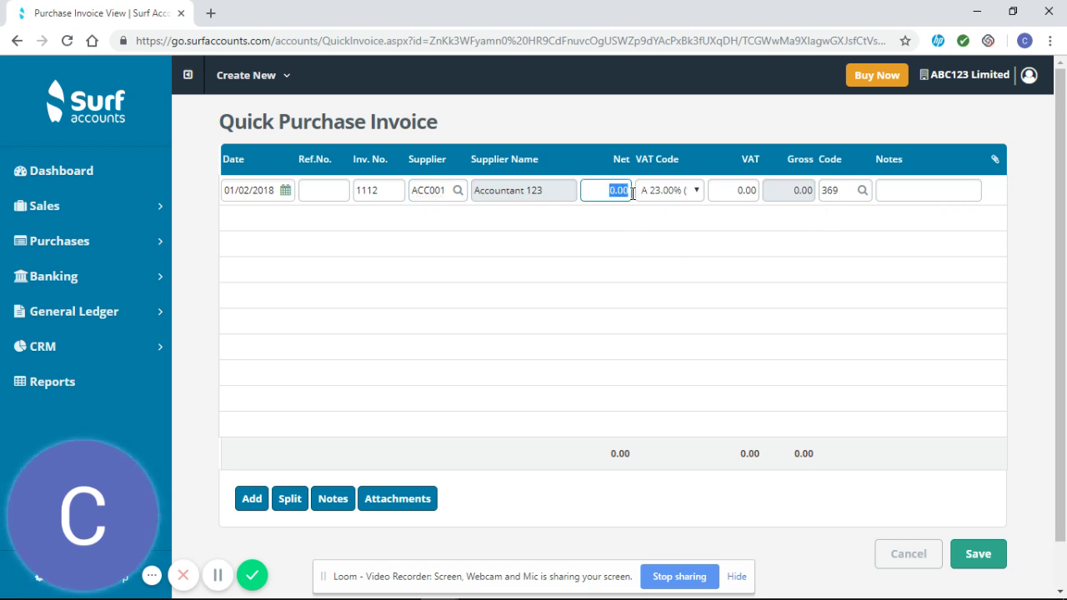
text(100)
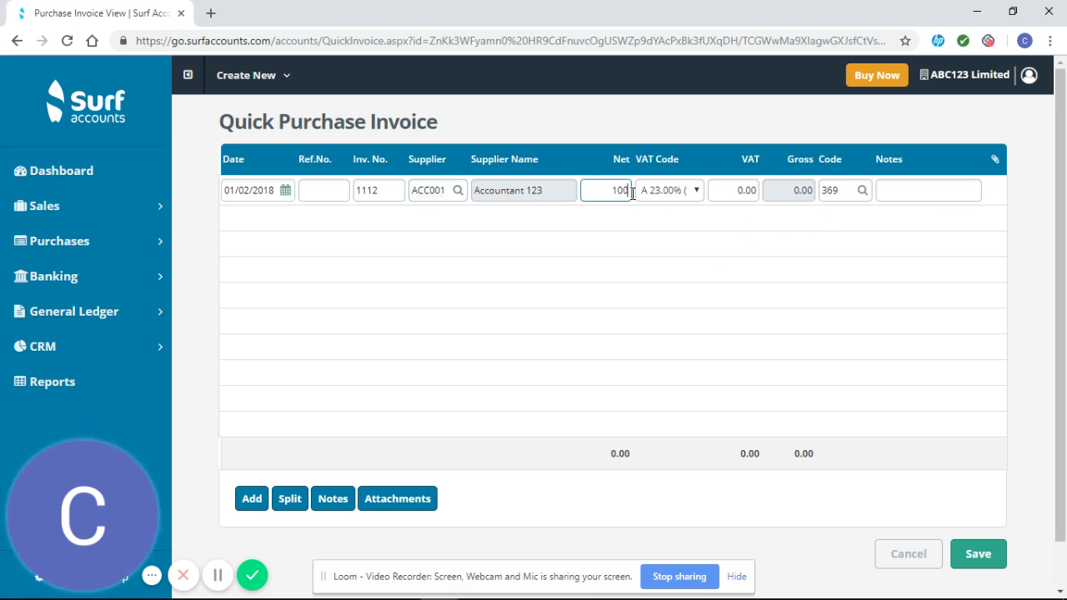
click(1031, 227)
click(926, 192)
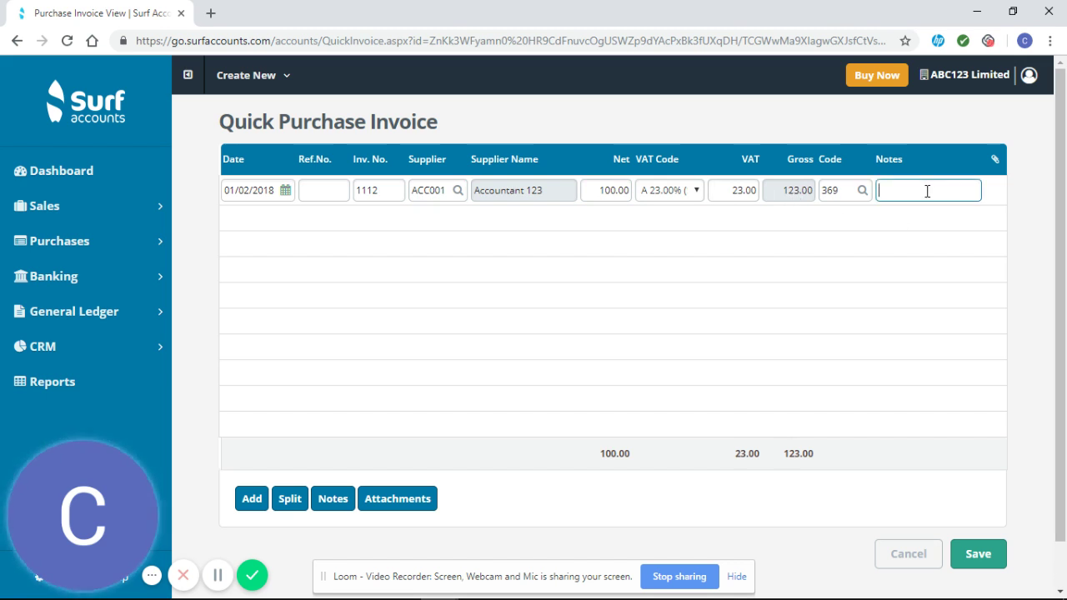
text(Feb Invoice)
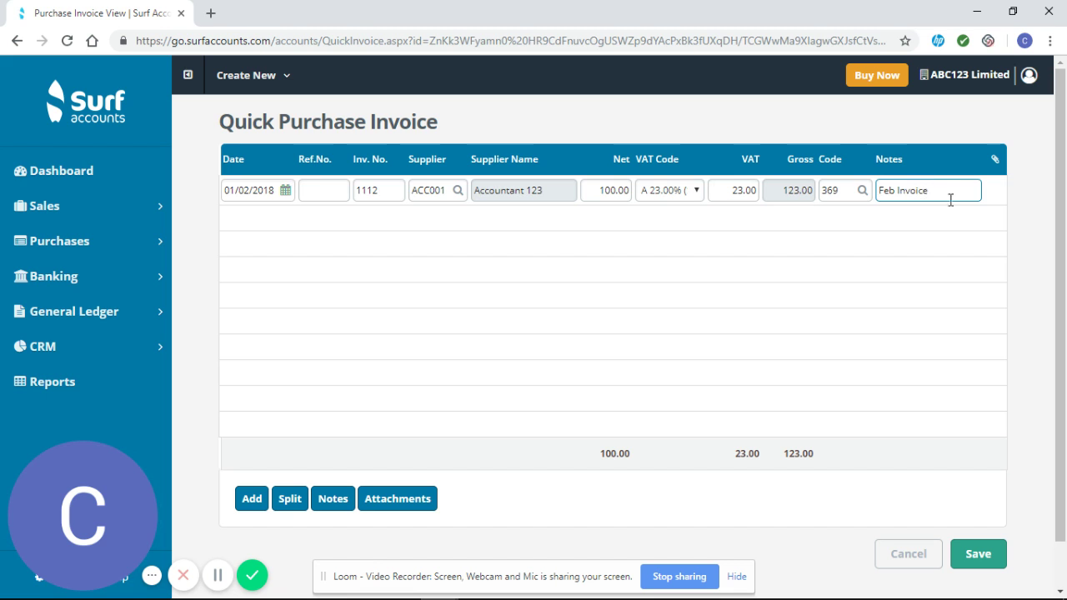
click(1027, 235)
Start a second invoice line with date 01/02/2018, invoice number 2222 and supplier Ireland Electric.
click(258, 223)
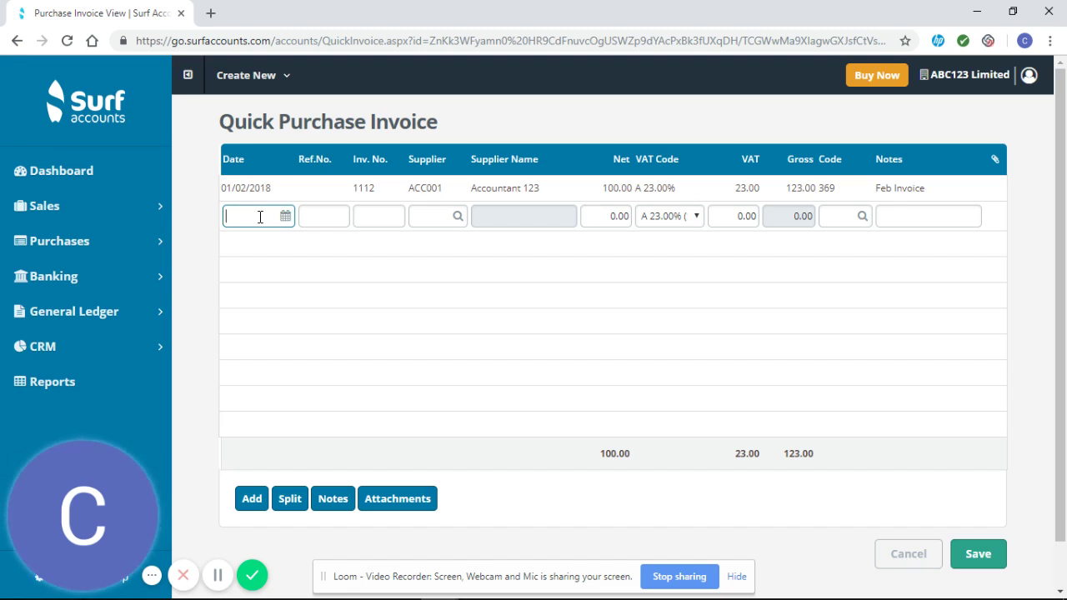
text(01/02/)
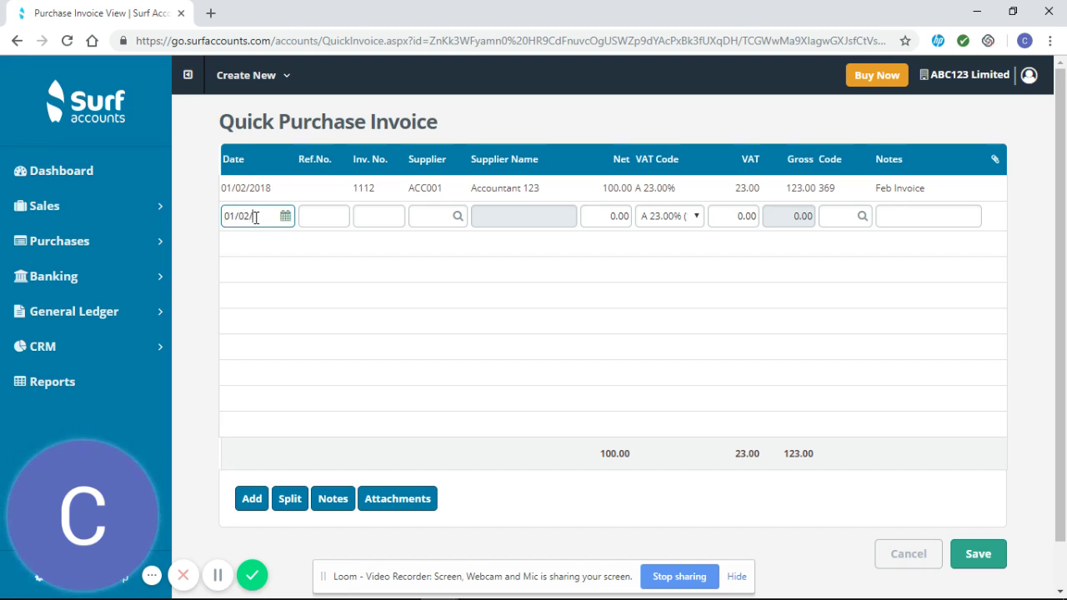
text(2018)
key(Tab)
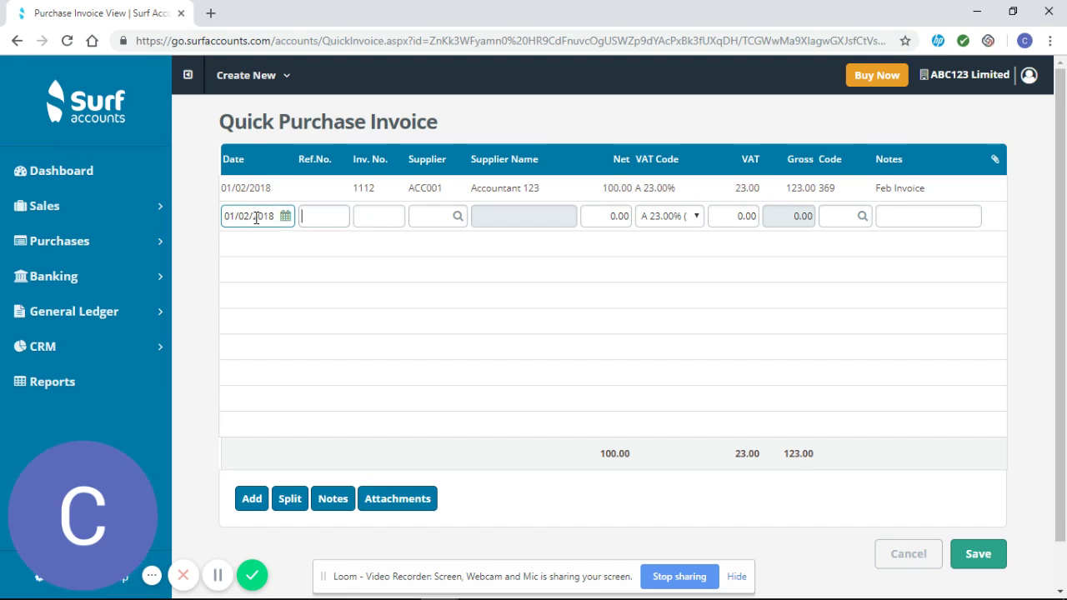
key(Tab)
text(2222)
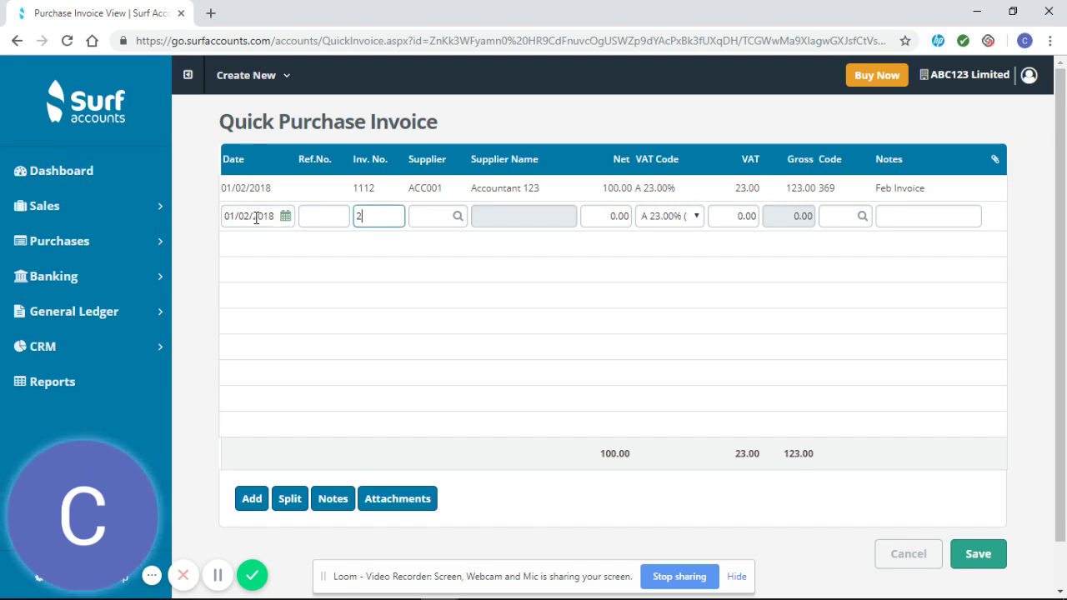
key(Tab)
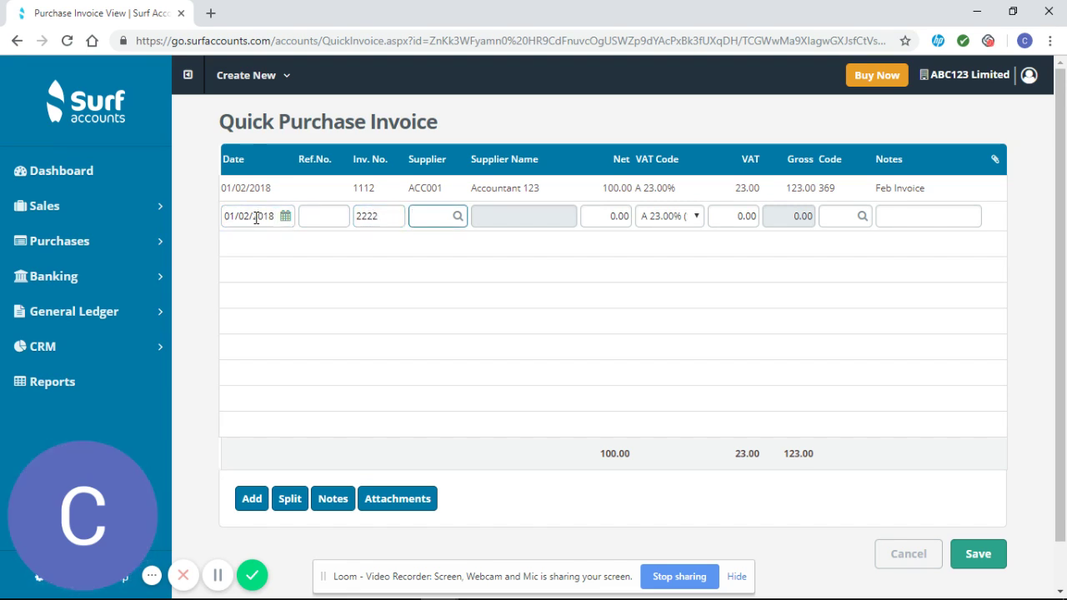
click(457, 216)
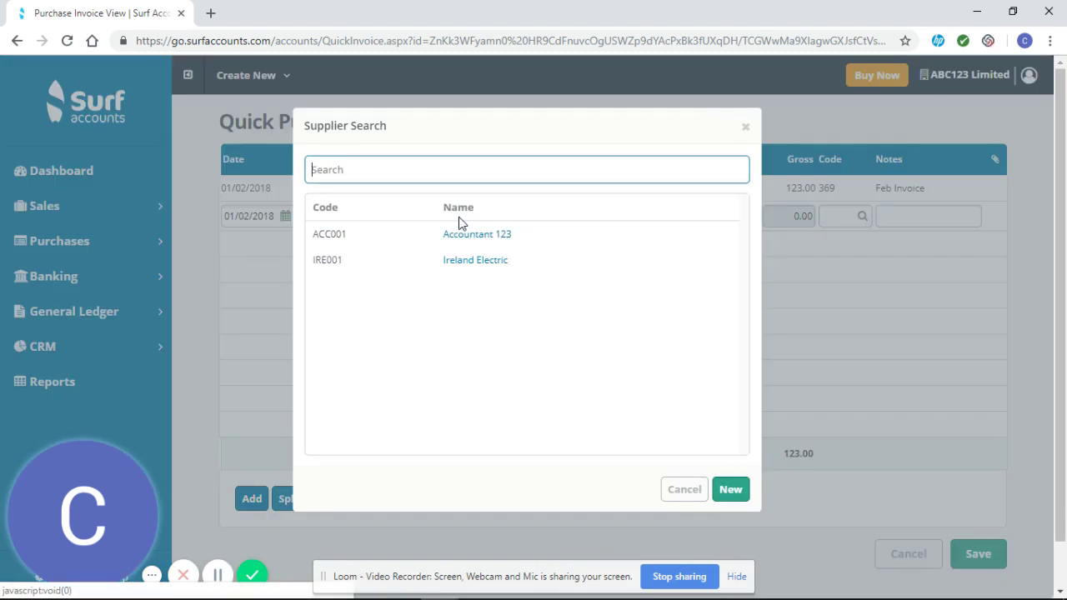
click(455, 263)
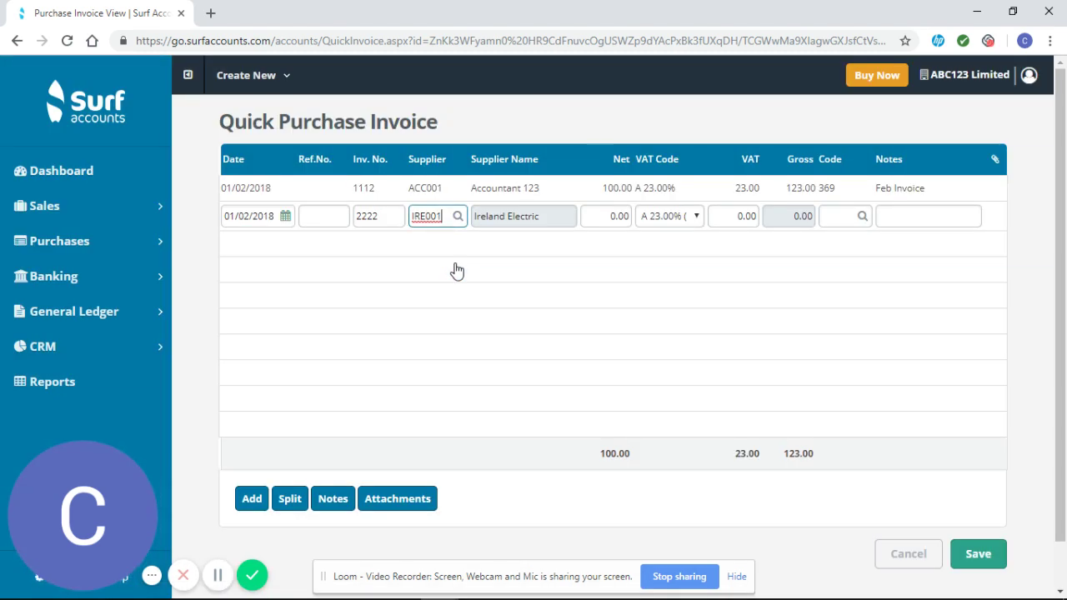
Set the Ireland Electric line's VAT code to B 13.50% (Reduced) and its net amount to 50.
key(Tab)
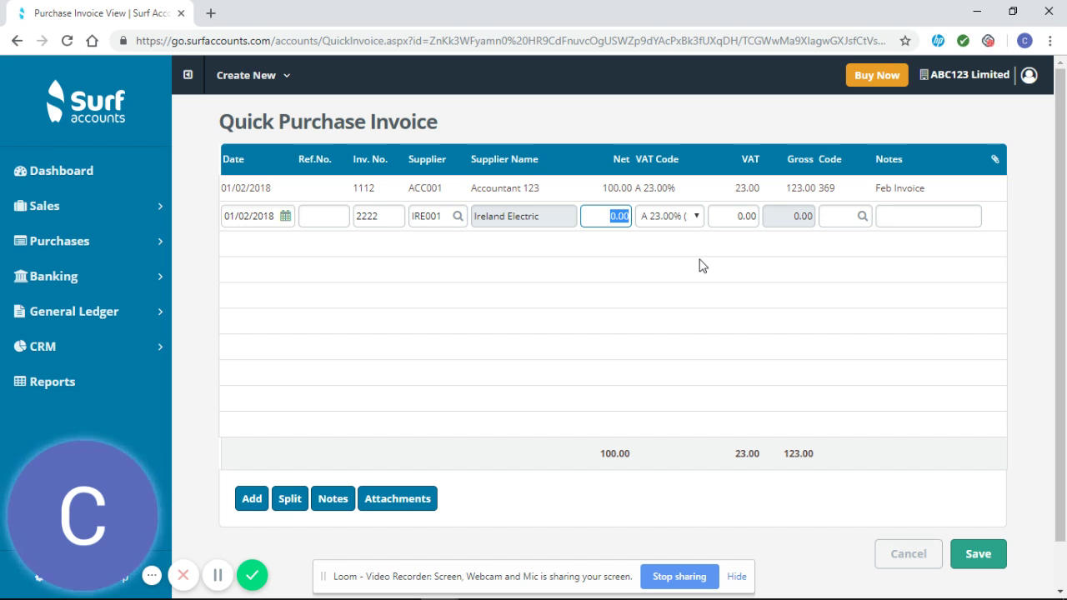
click(696, 219)
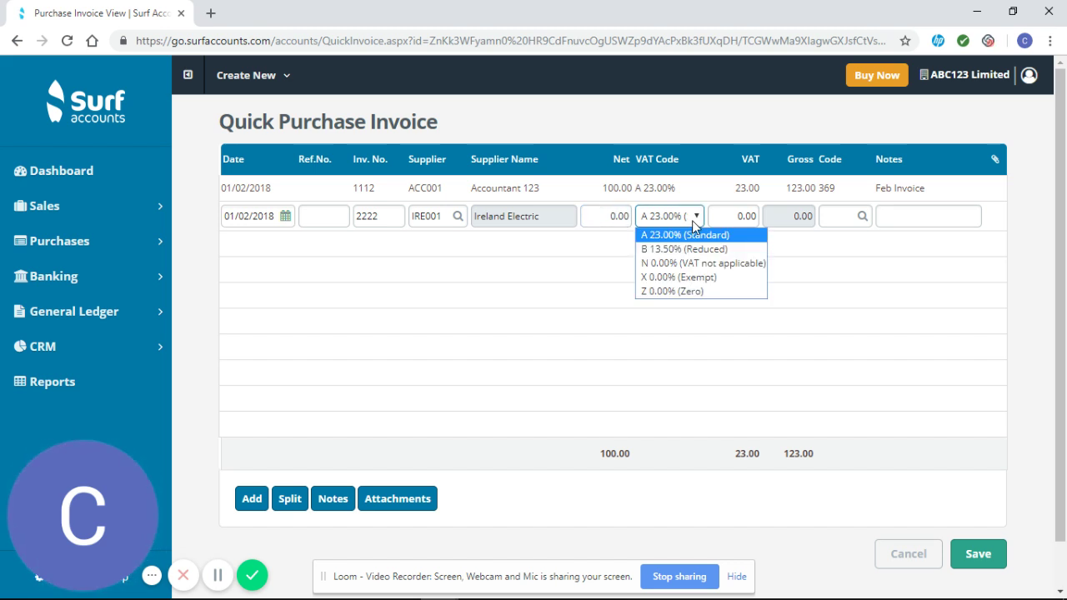
click(691, 249)
click(620, 216)
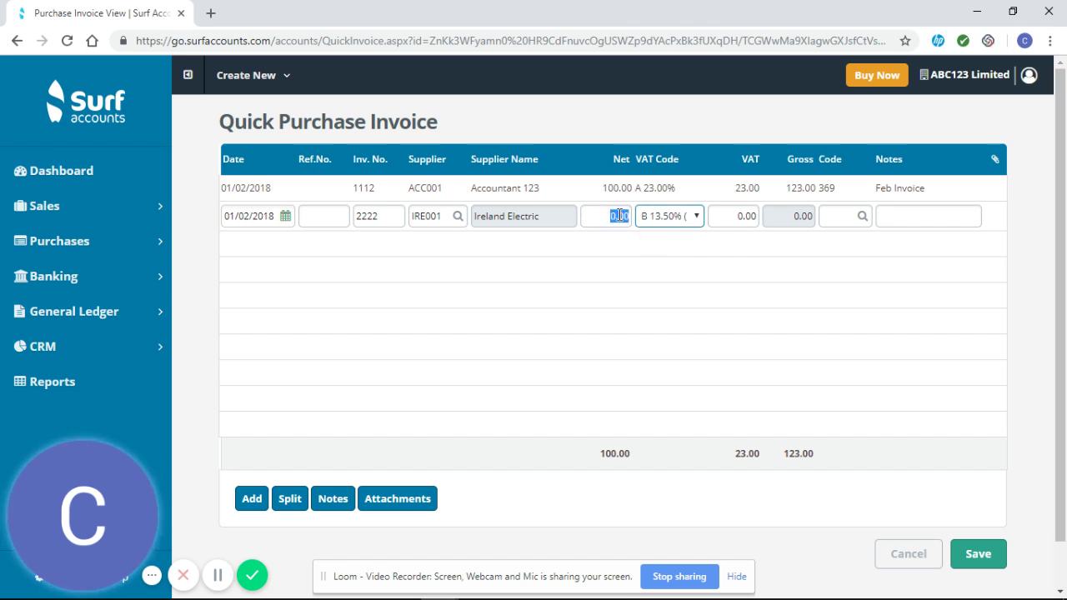
text(50)
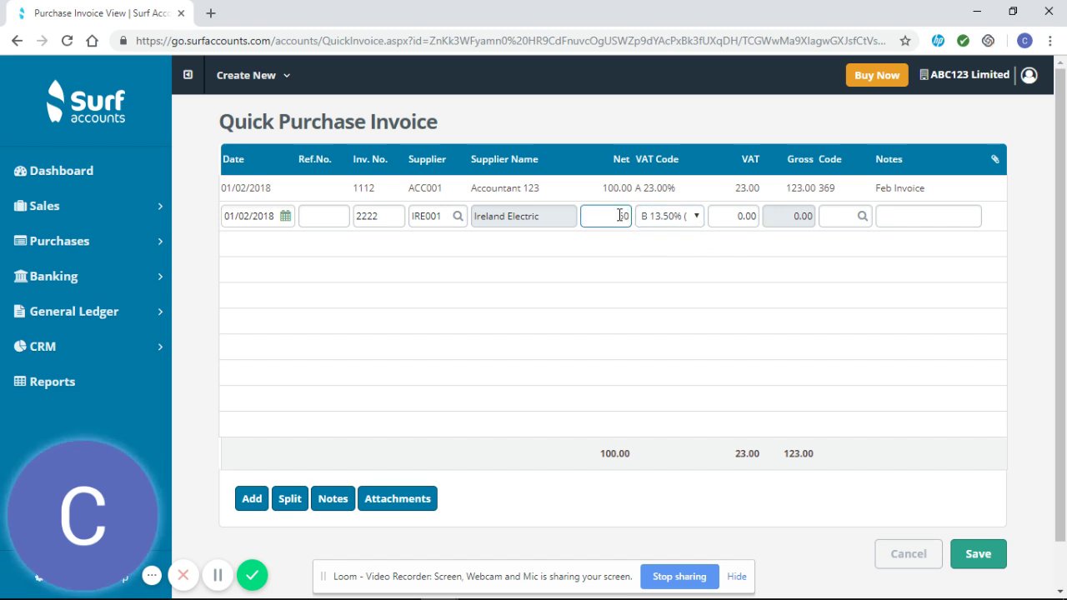
click(1039, 247)
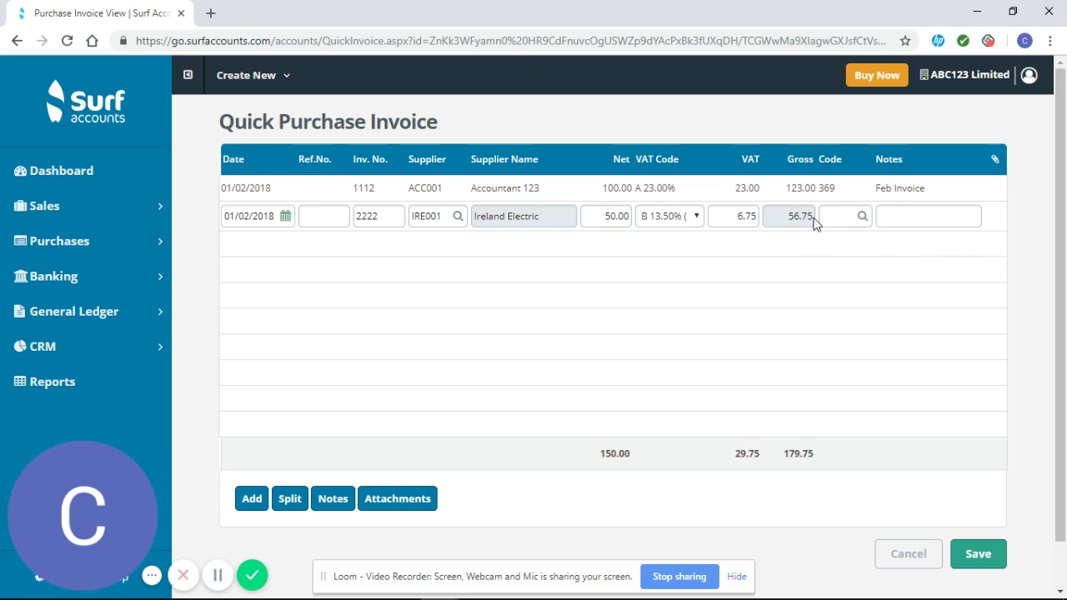
Find nominal code 331 Light and heat by searching "light", assign it to the Ireland Electric line, and save the batch.
click(863, 216)
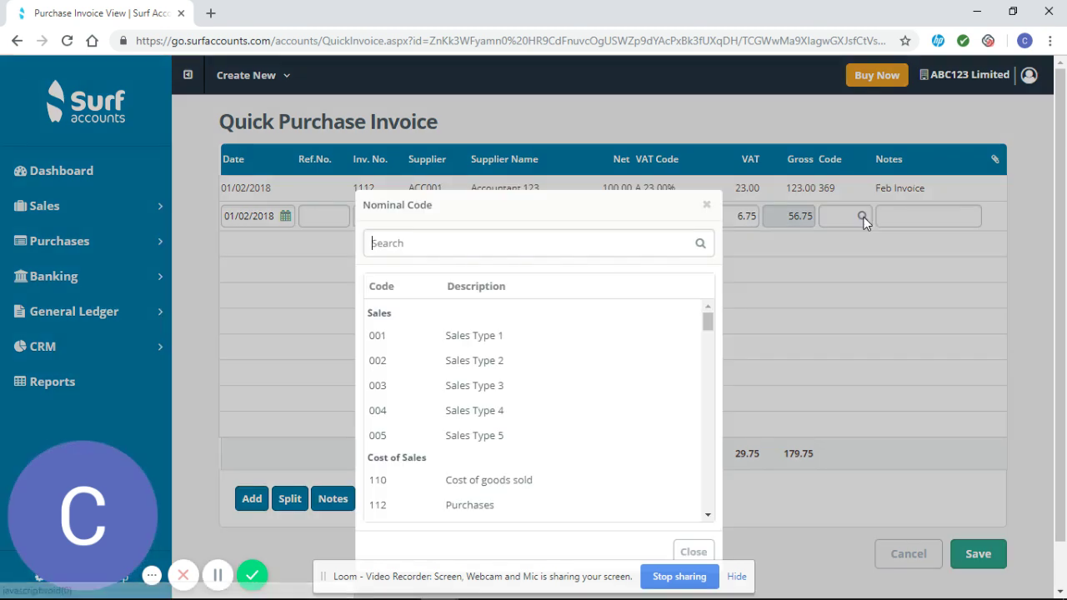
click(565, 241)
text(light)
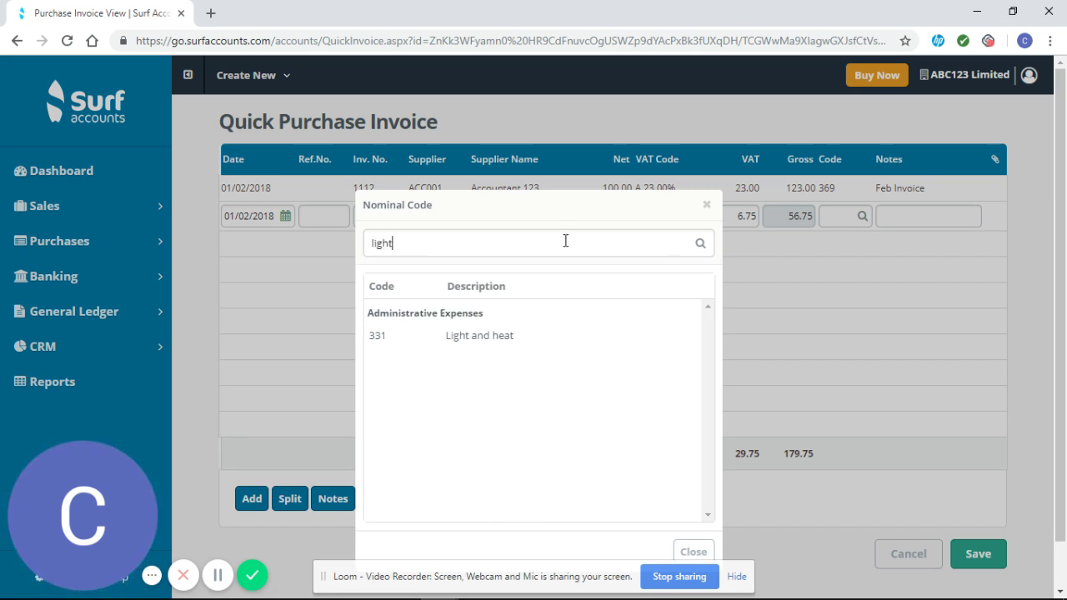
click(502, 338)
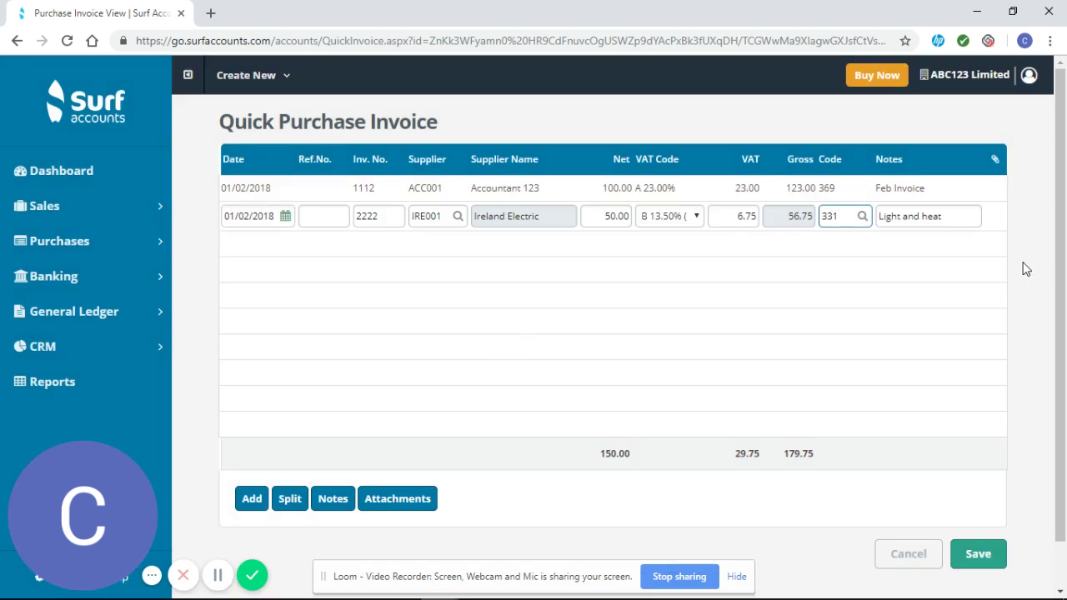
key(Tab)
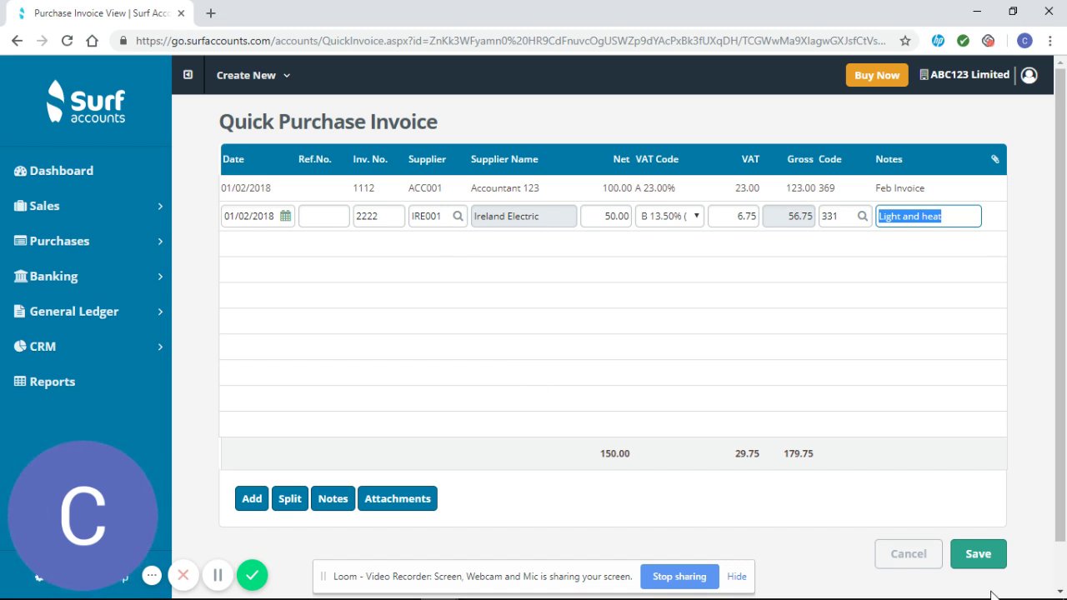
click(983, 561)
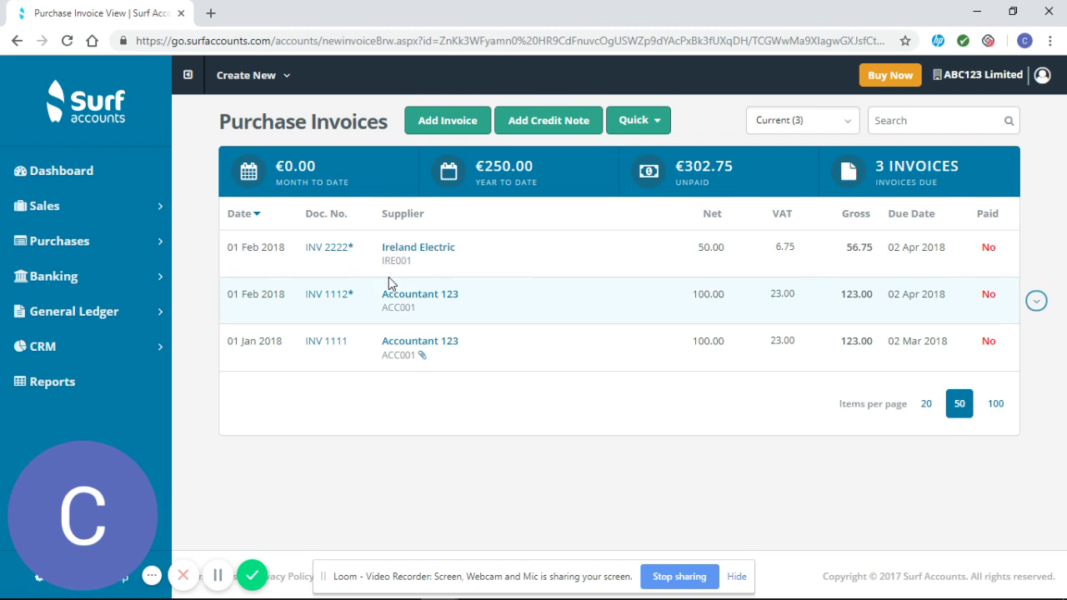
Expand the Purchases section to show its pages.
click(138, 246)
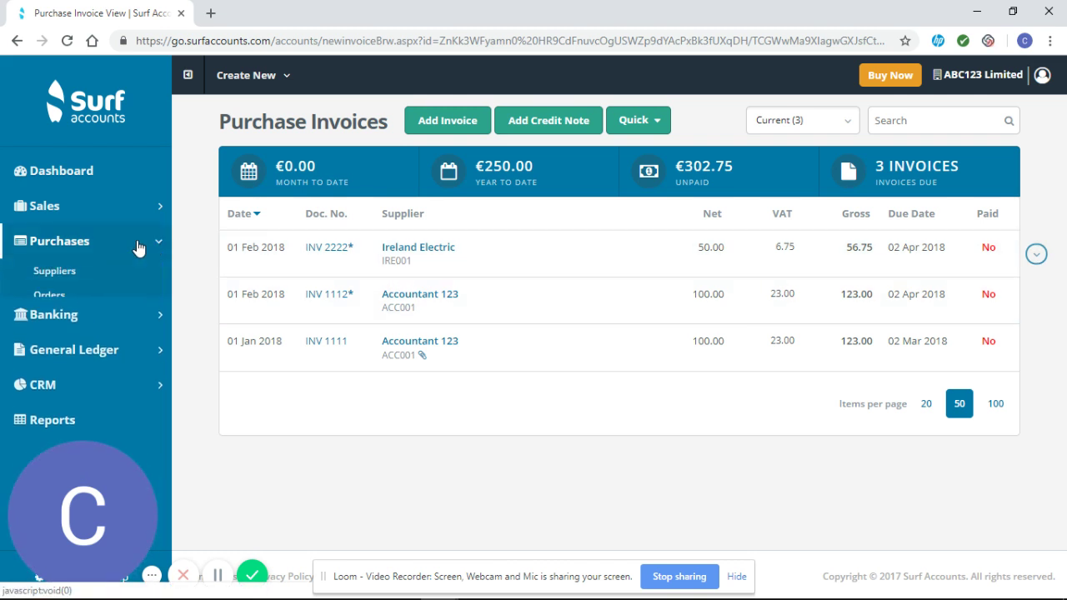